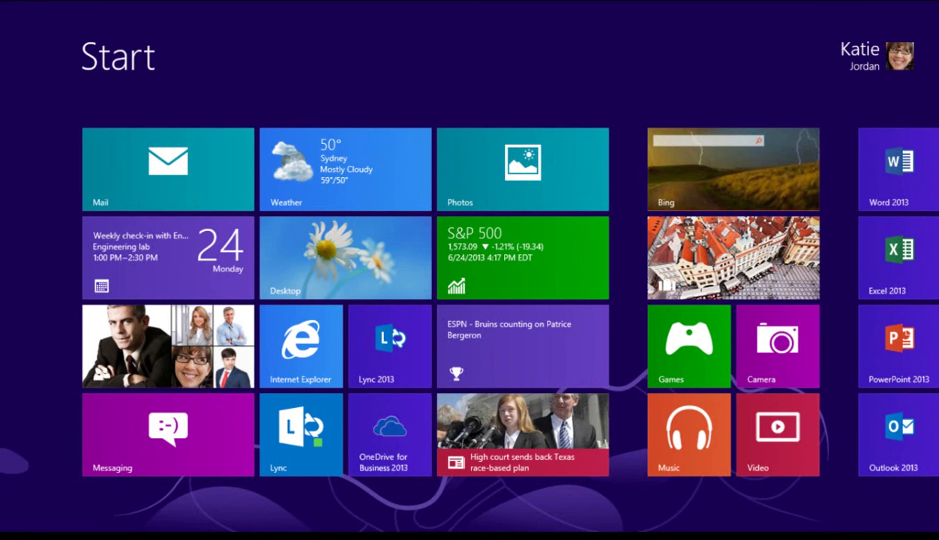
Step: Launch Lync 2013 from its Start screen tile to open the contacts window
left_click(361, 385)
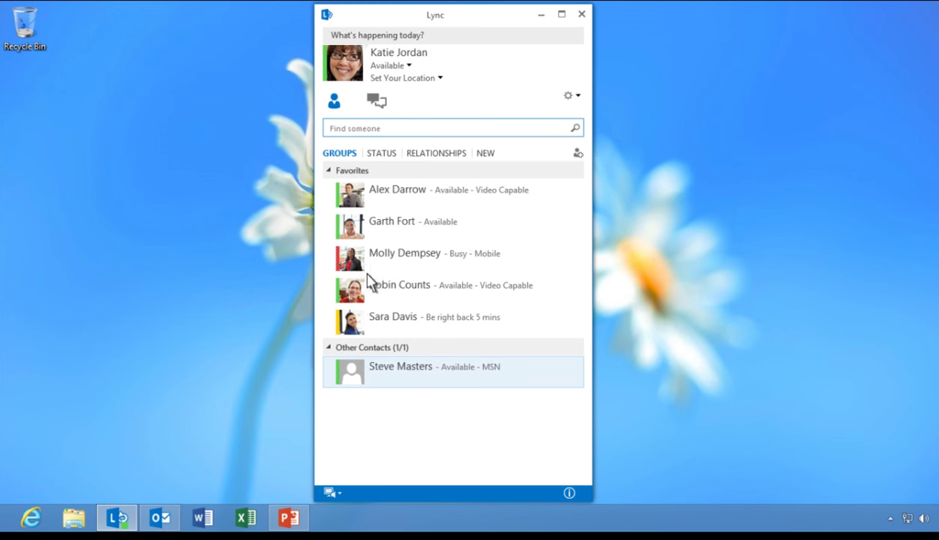
Step: Group contacts by status, then by relationship, and filter conversation history to missed, then calls
left_click(378, 154)
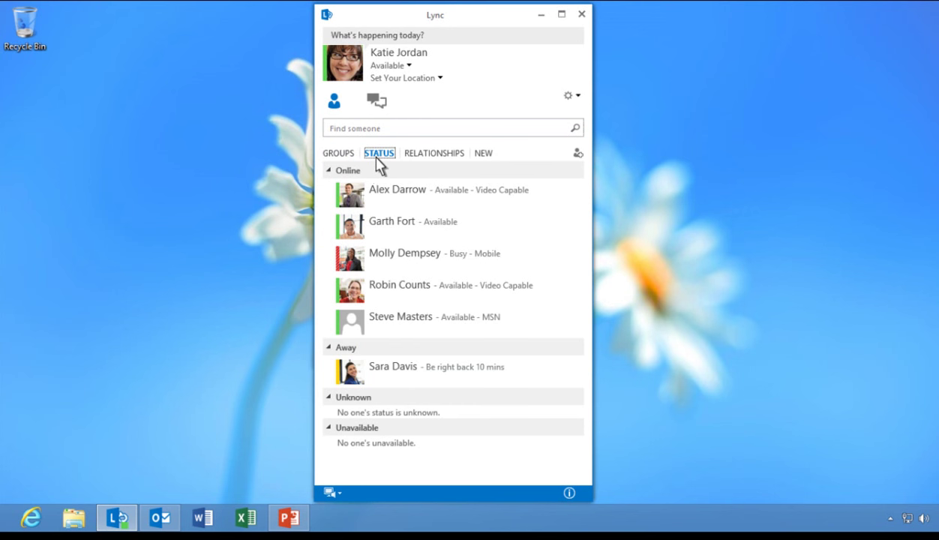
left_click(442, 156)
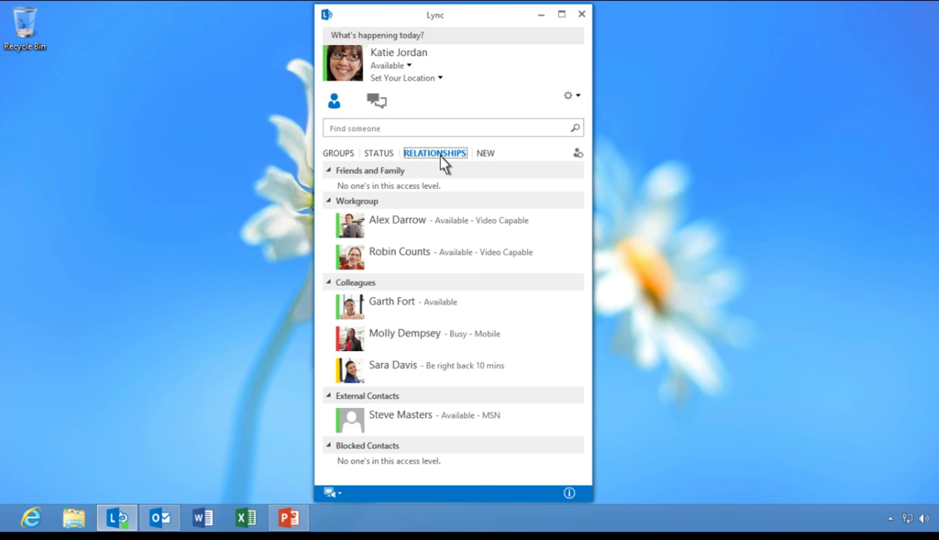
left_click(375, 101)
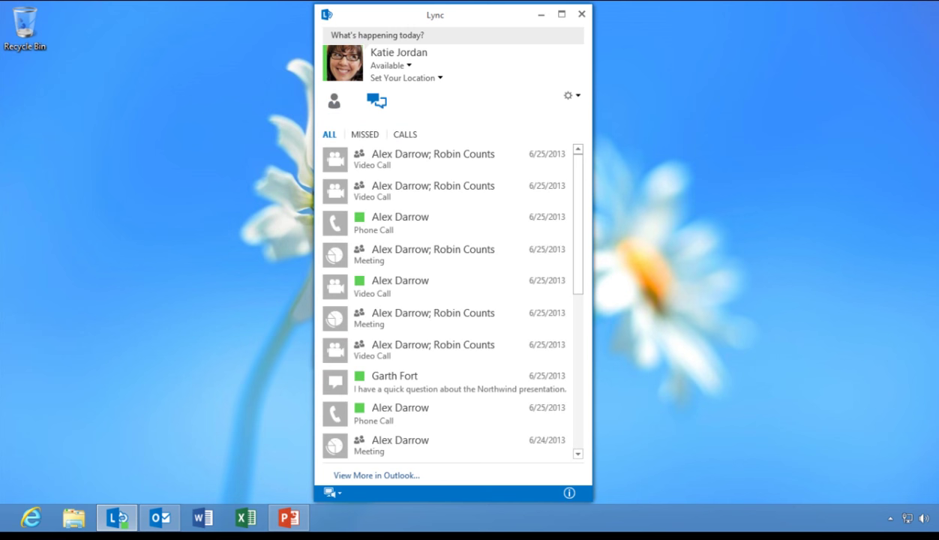
left_click(369, 139)
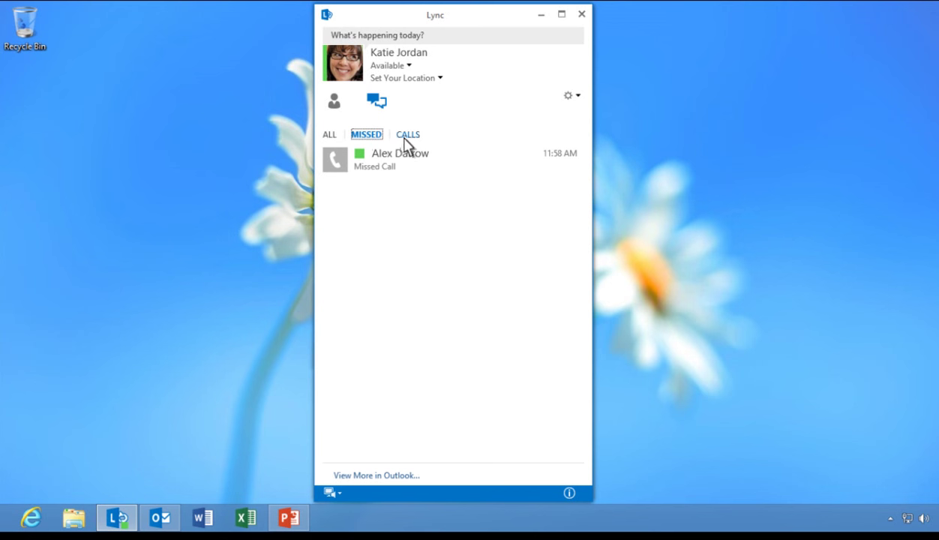
left_click(405, 136)
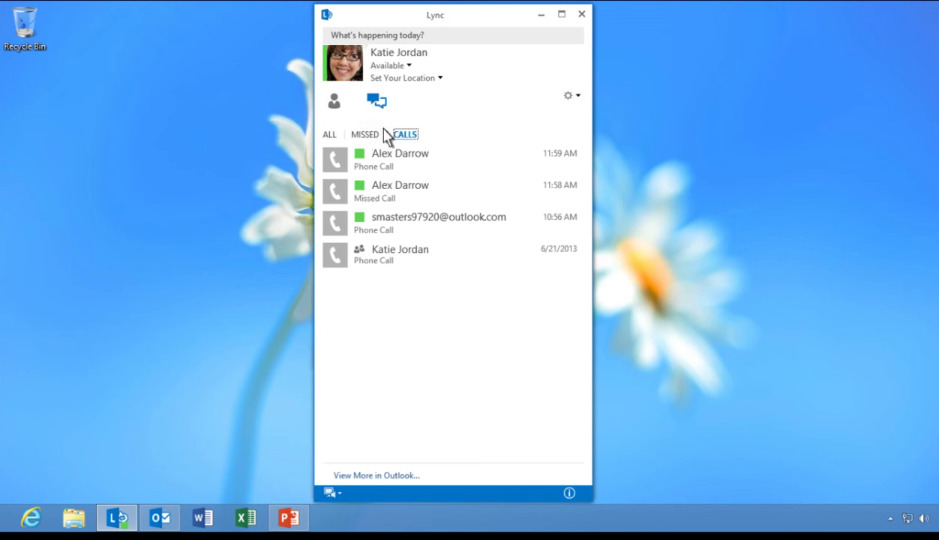
Step: Back in the contact list, set the displayed location to 'Seattle, WA'
left_click(339, 106)
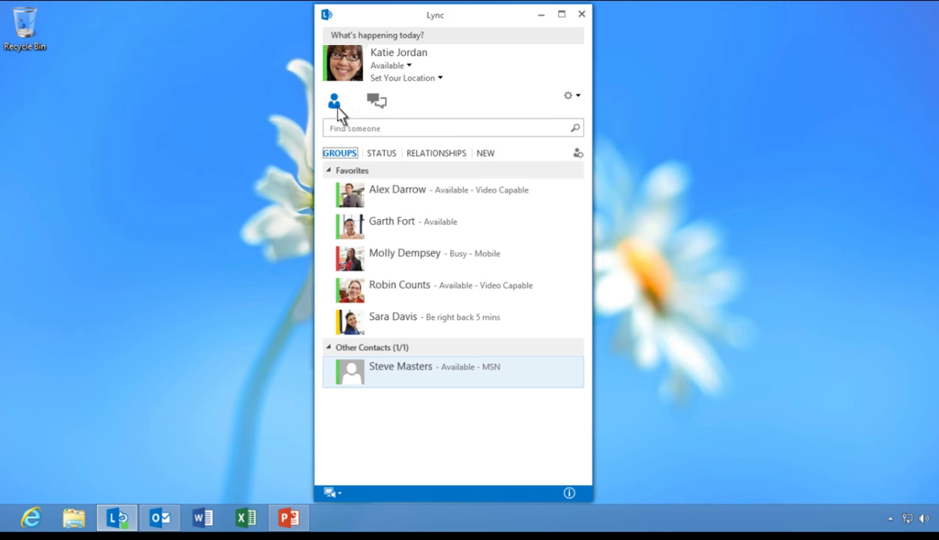
left_click(441, 80)
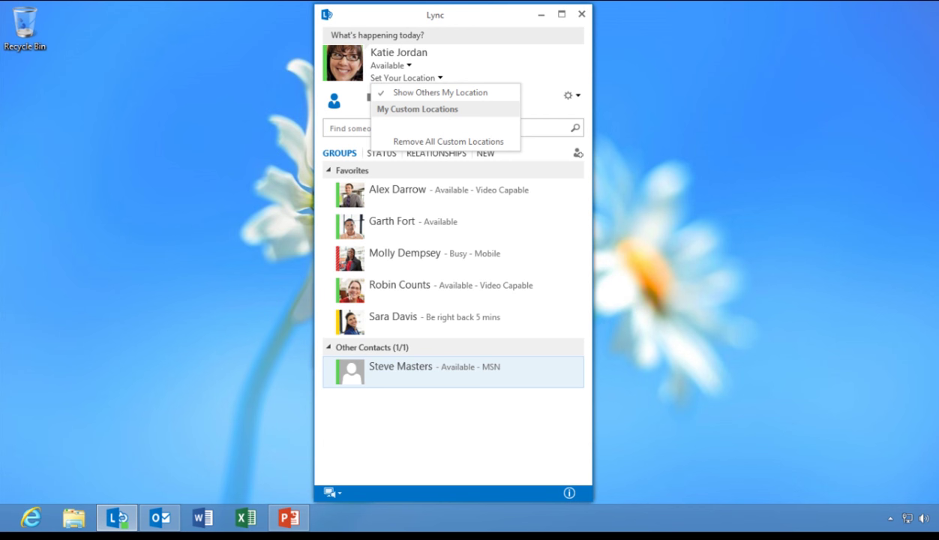
left_click(435, 82)
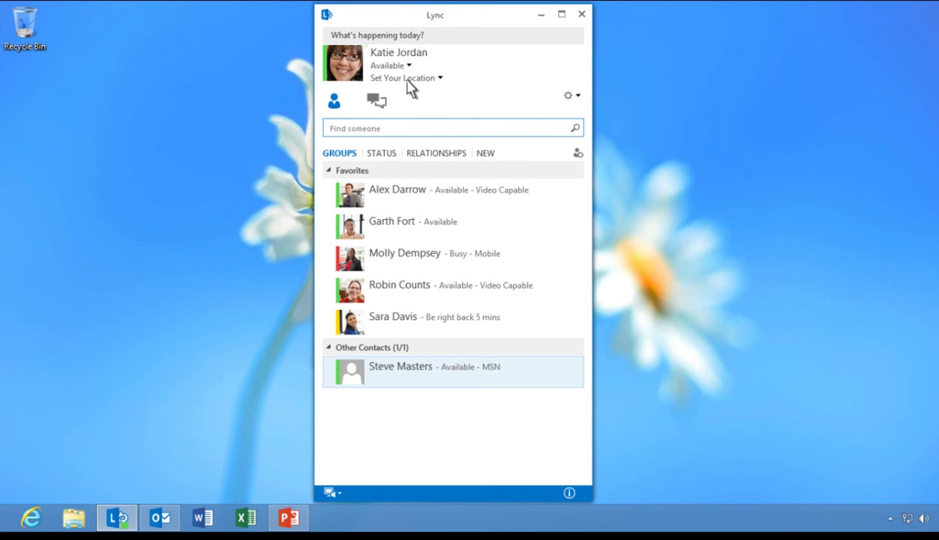
left_click(374, 79)
type("Seattle, WA")
key("Return")
Step: Search for the executive, add them to Other Contacts, then view the first favourite's contact card
type("Anne")
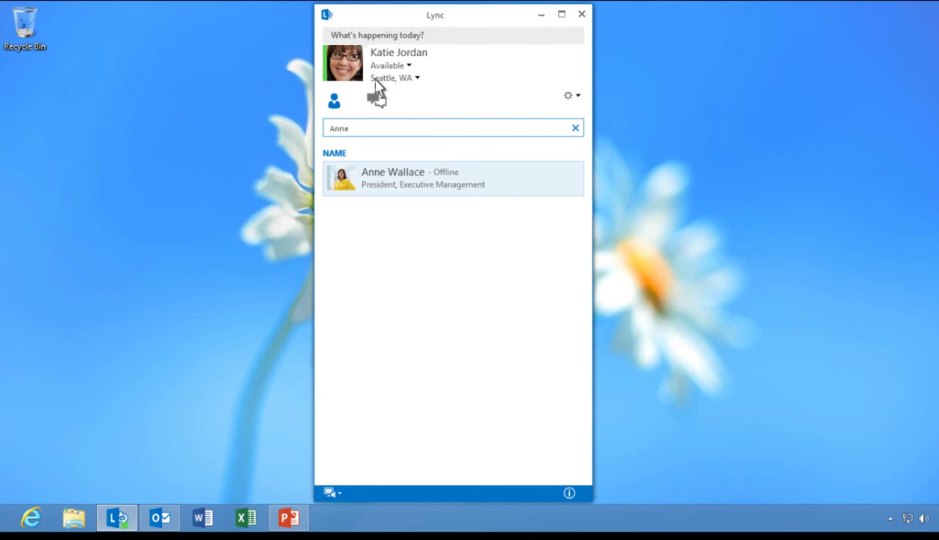
right_click(497, 182)
mouse_move(541, 330)
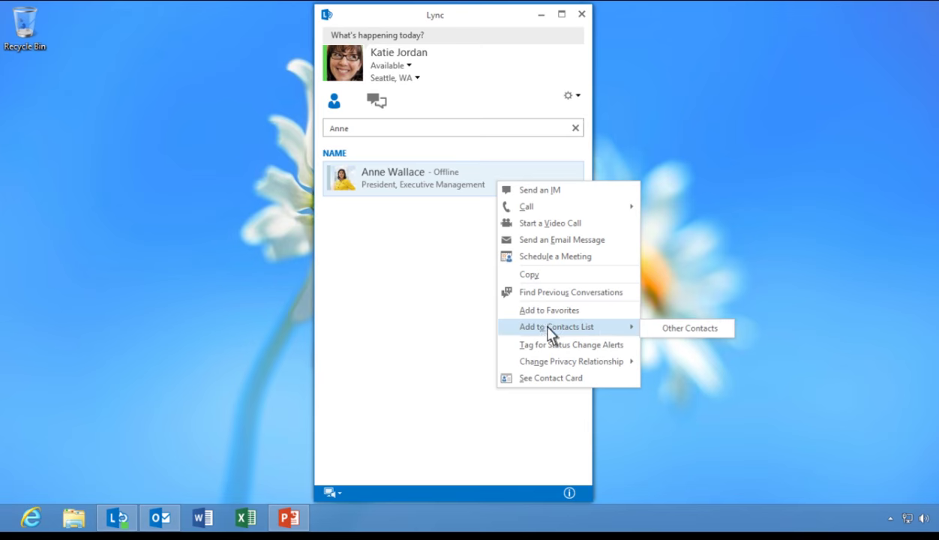
left_click(691, 331)
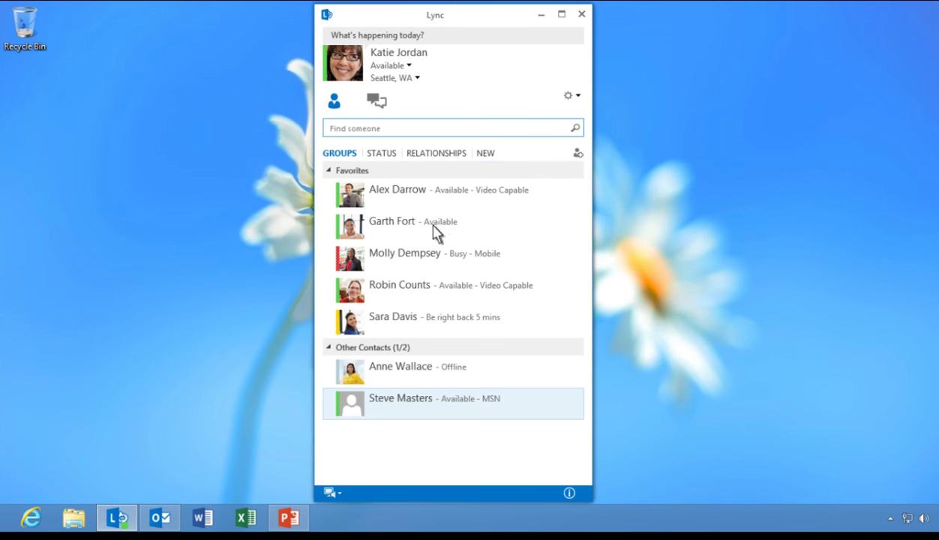
left_click(354, 199)
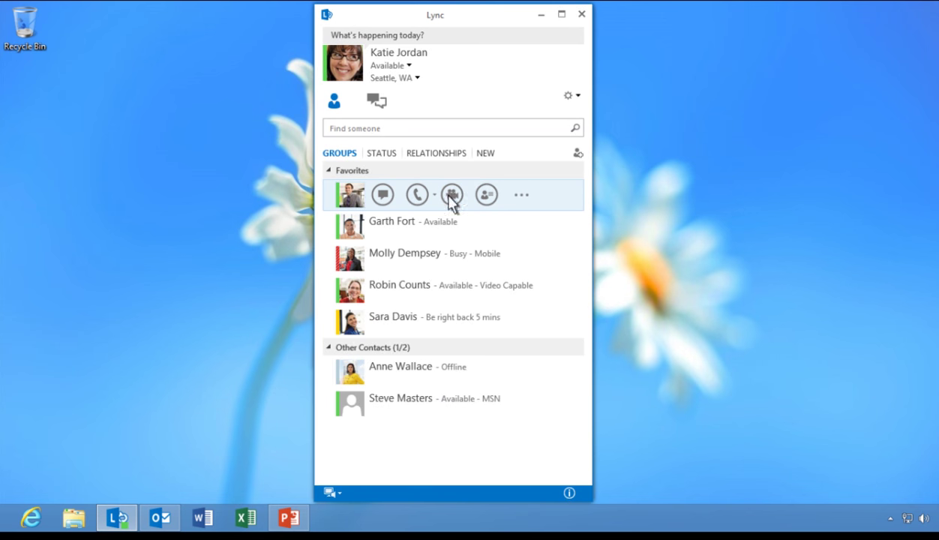
left_click(487, 196)
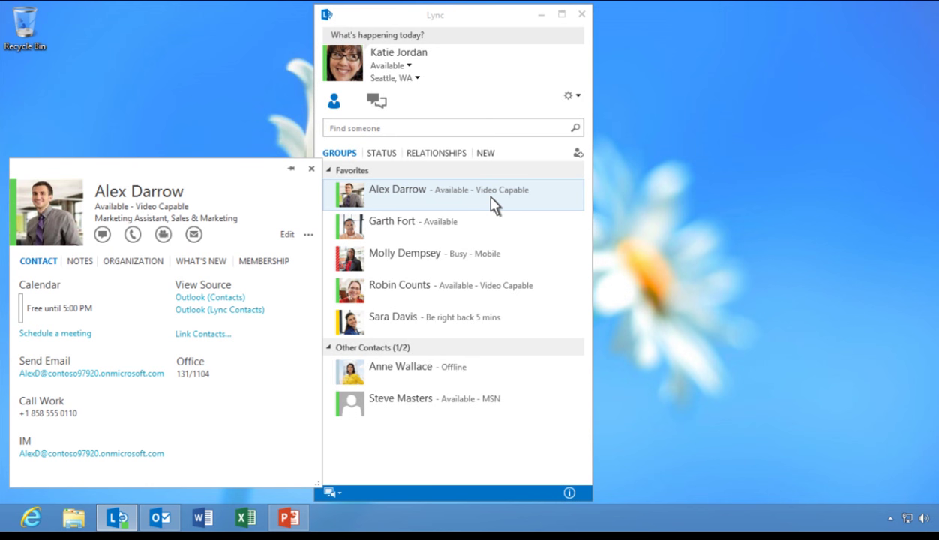
Step: Close the favourite's card, then open and close the MSN contact's card under Other Contacts
left_click(312, 171)
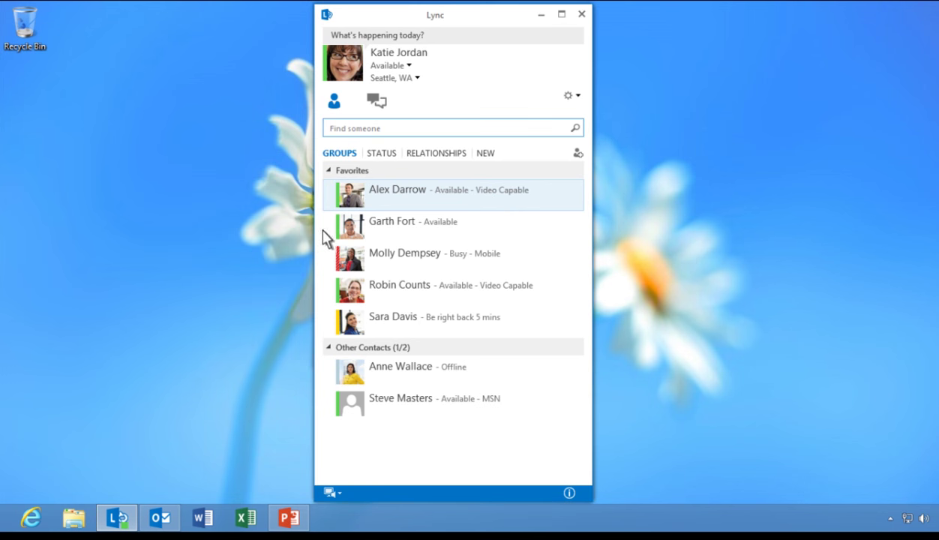
left_click(356, 415)
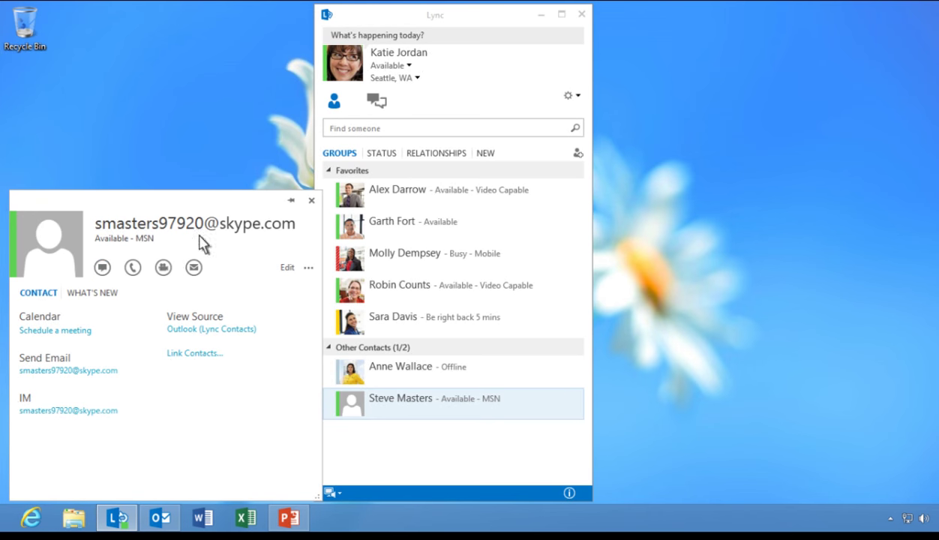
left_click(311, 201)
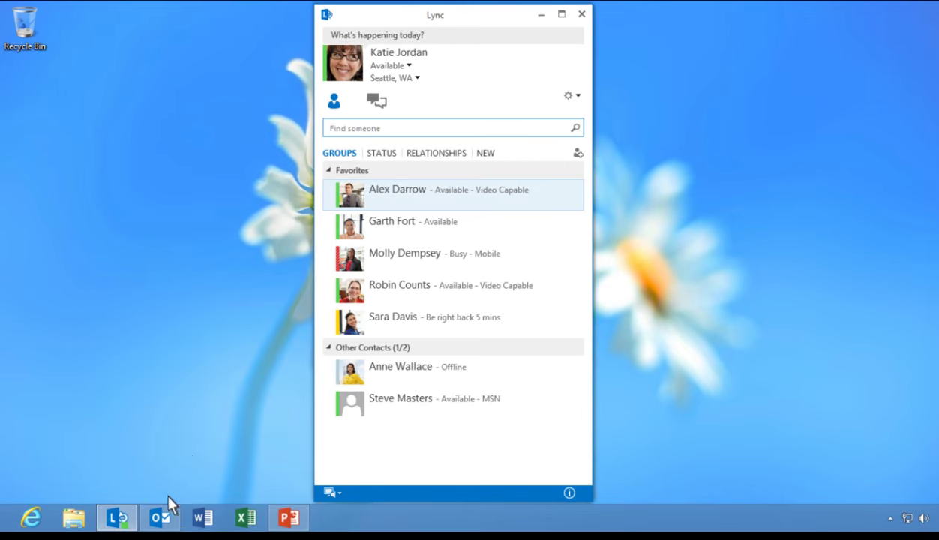
Step: IM the sender: 'I've got some thoughts about the Northwind Traders account to discuss with you.'
left_click(159, 519)
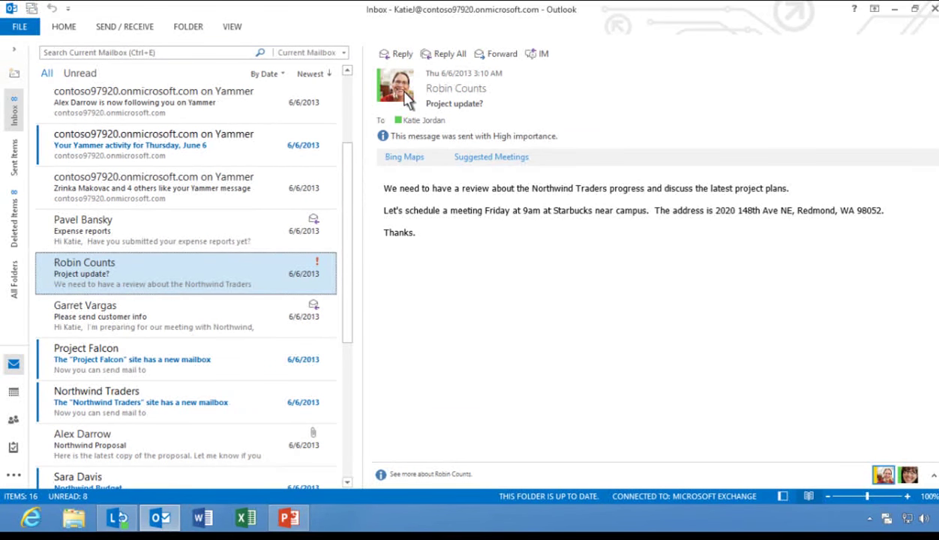
mouse_move(394, 88)
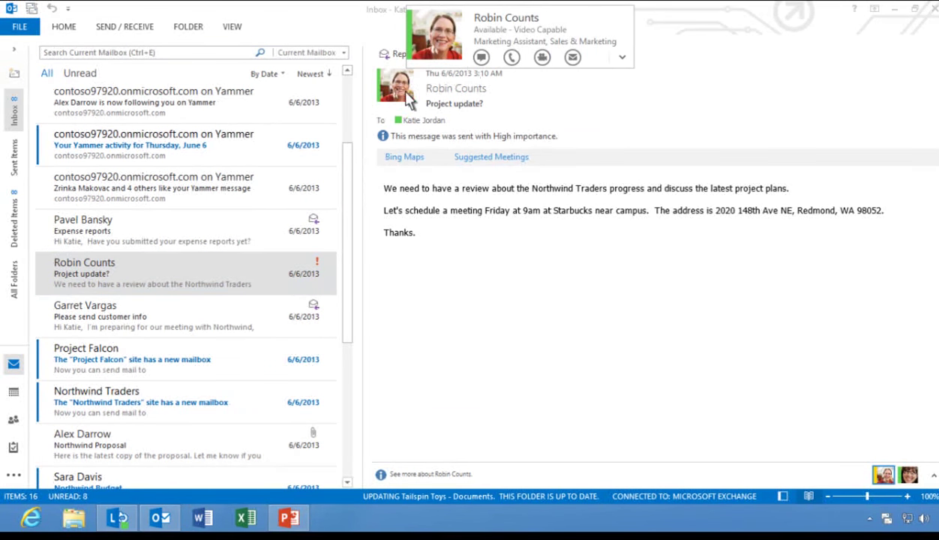
left_click(482, 58)
type("I've got some thoughts about the Northwind Traders account to discuss with you.")
key("Return")
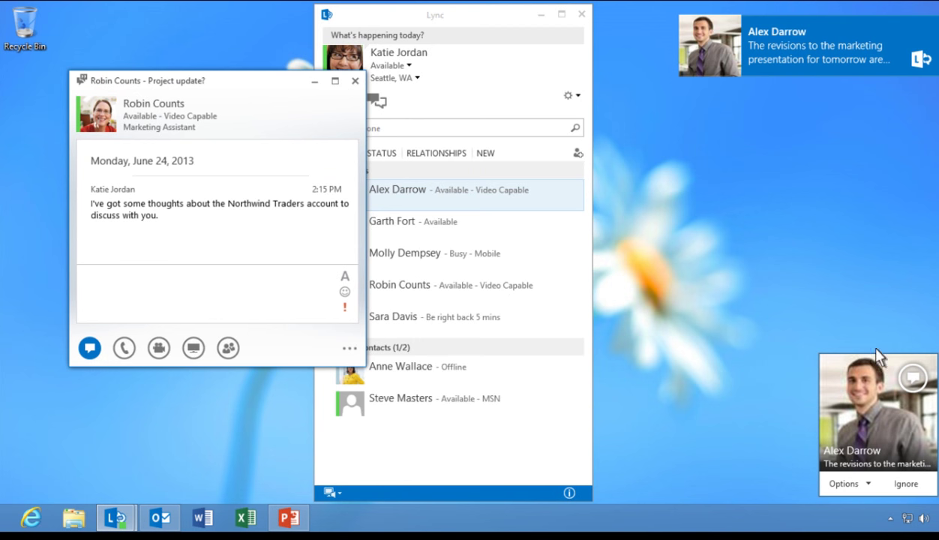
Step: Accept the presentation-revisions and coffee chats, revisit the Northwind conversation, then close all tabs
left_click(912, 380)
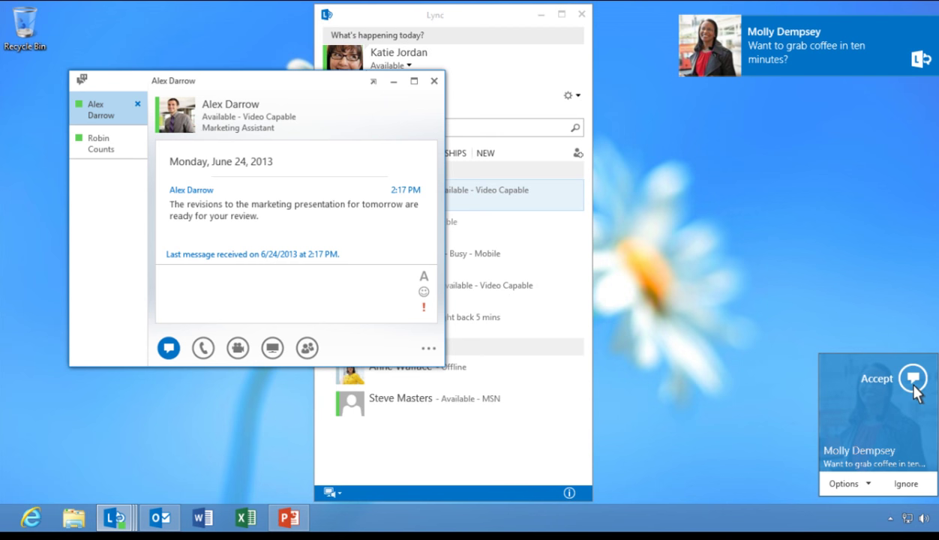
left_click(913, 379)
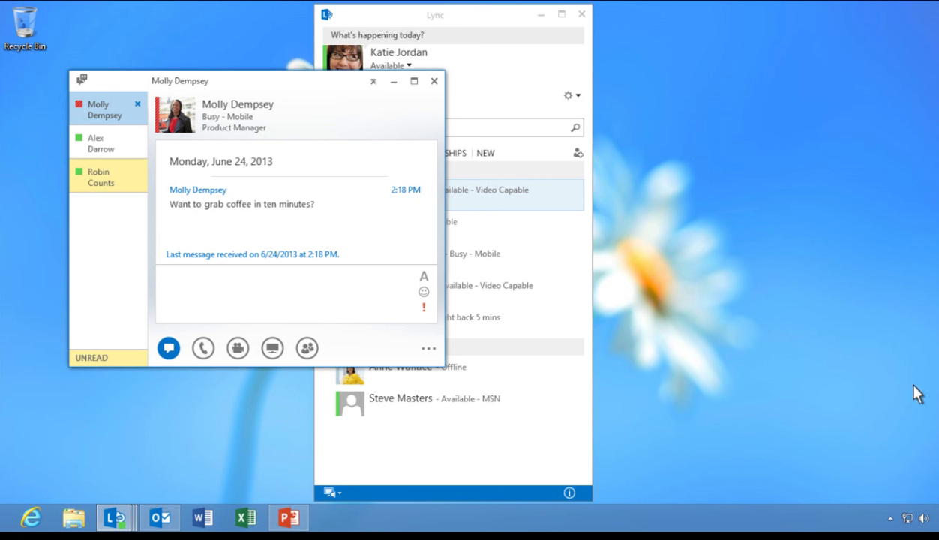
left_click(109, 193)
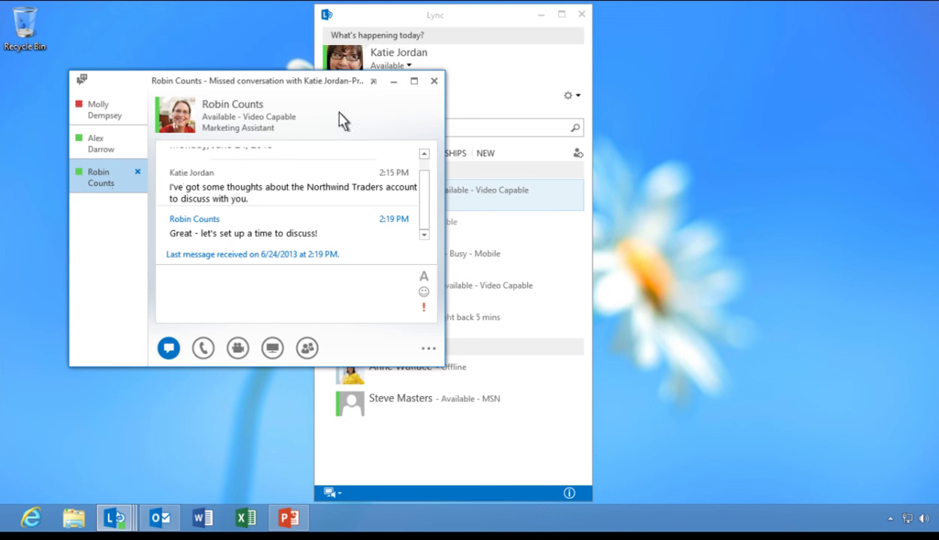
left_click(433, 81)
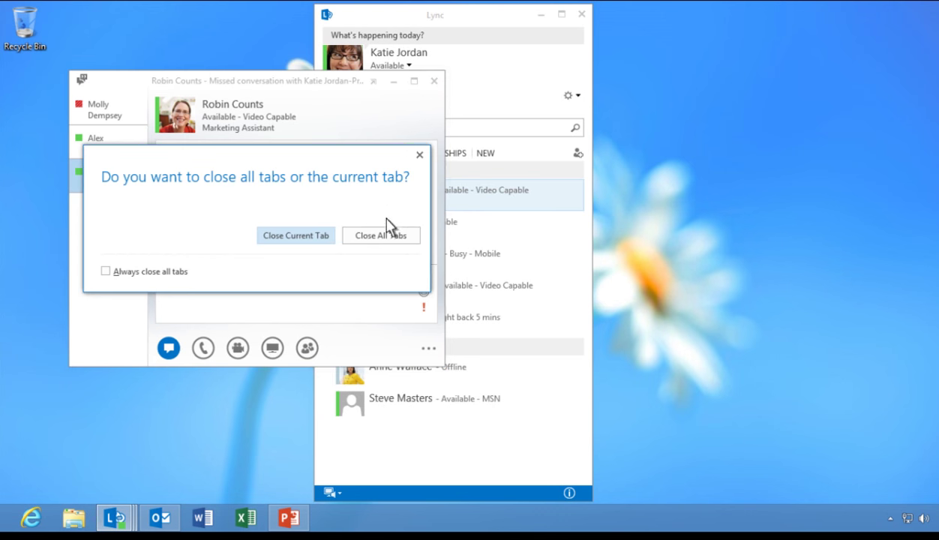
left_click(379, 241)
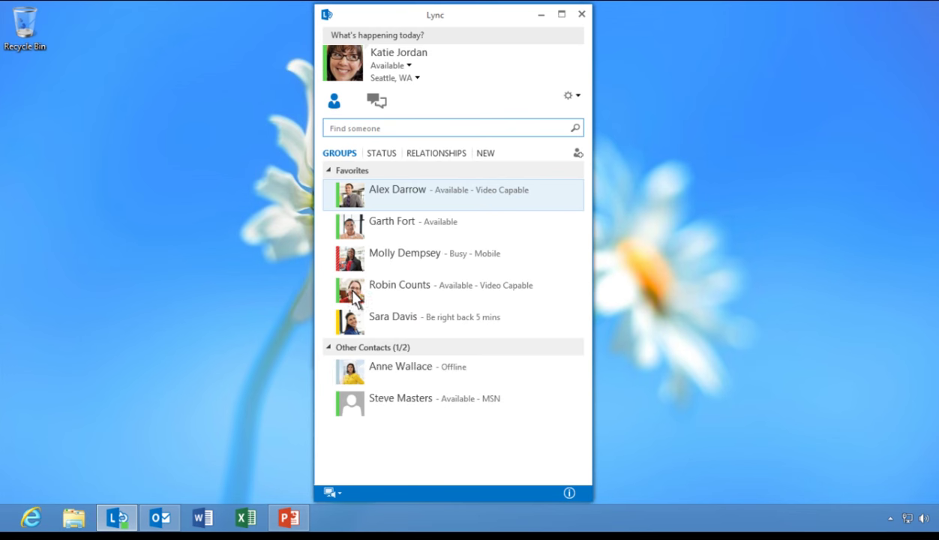
Step: Send the contact the IM 'I'm ready to review the Northwind presentation now.'
mouse_move(361, 297)
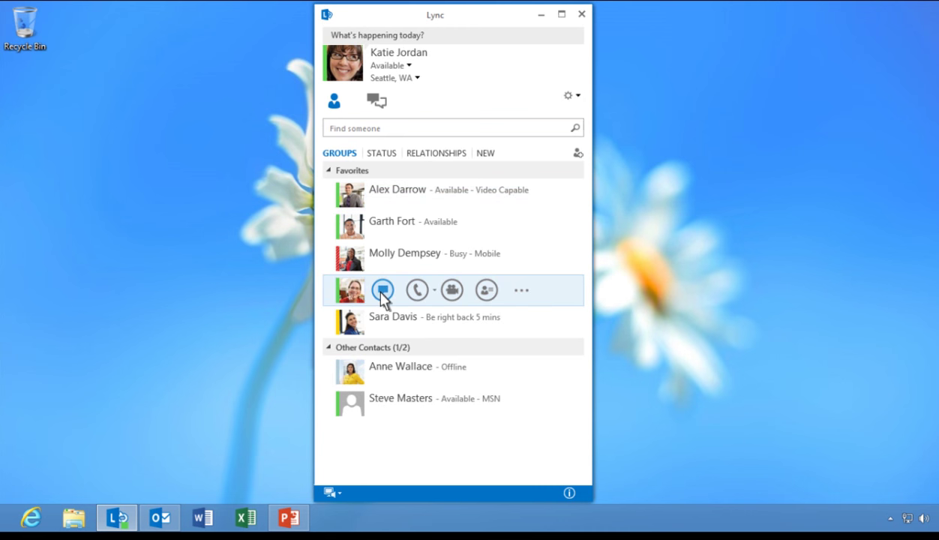
left_click(382, 290)
type("I'm ready to review the Northwind presentation now.")
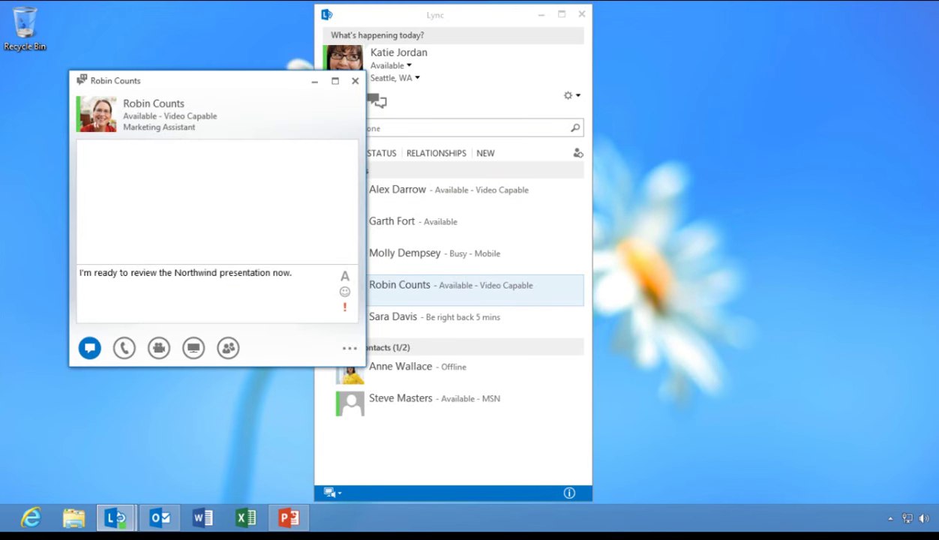
key("Return")
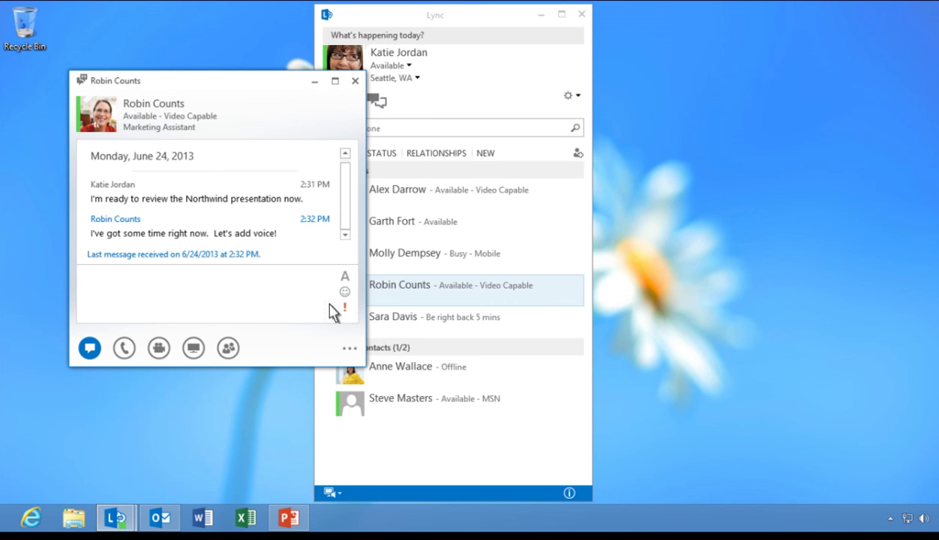
Step: Place a Lync call to the contact and start your own video
left_click(125, 351)
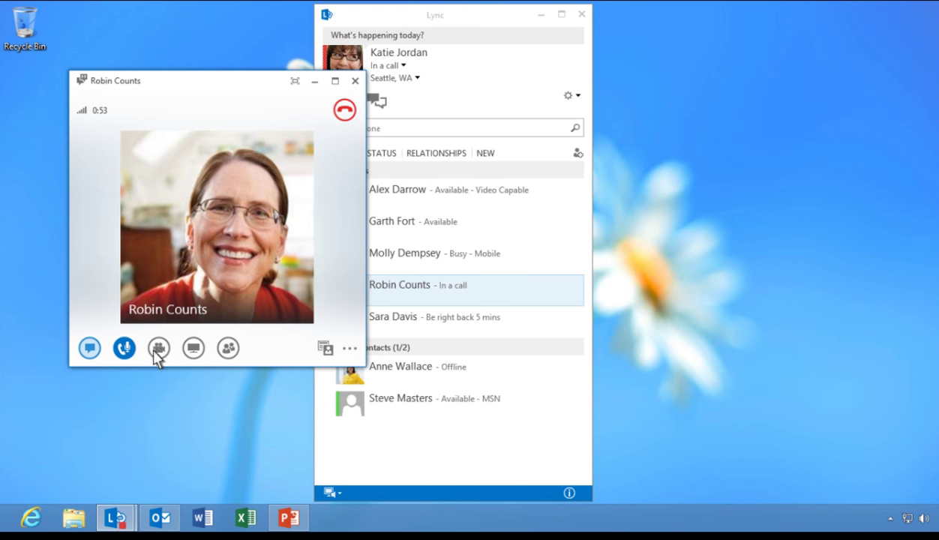
mouse_move(158, 351)
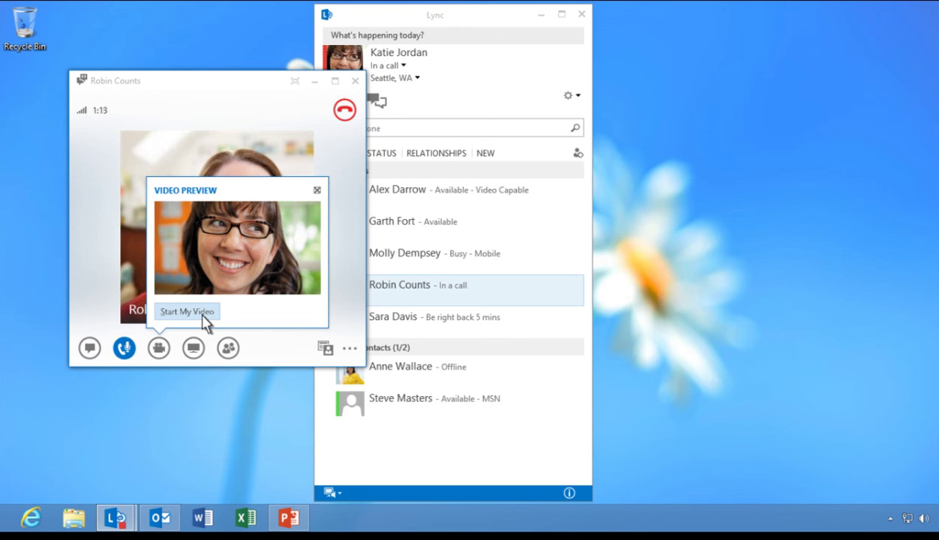
left_click(202, 314)
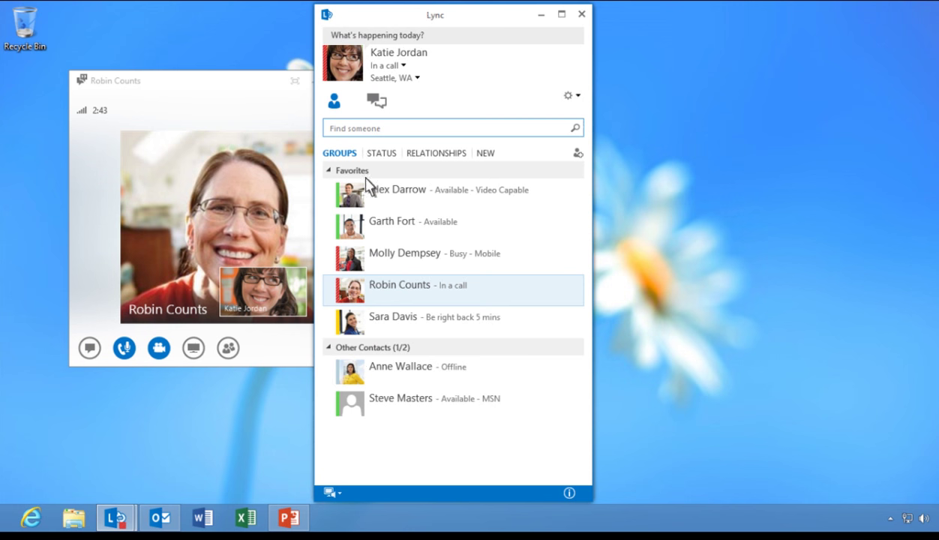
Step: Drag a third colleague into the call and share the whole desktop with everyone
mouse_move(355, 199)
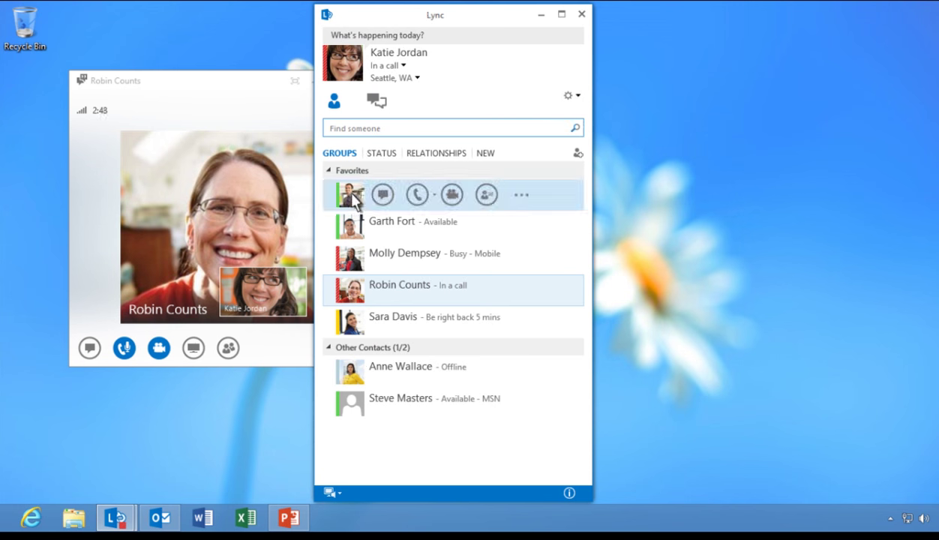
left_click_drag(355, 199, 342, 201)
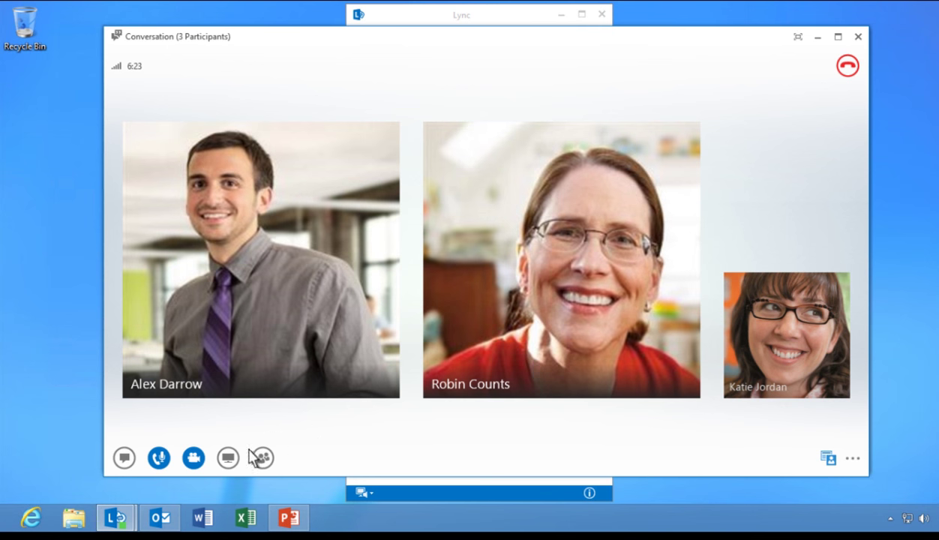
mouse_move(231, 453)
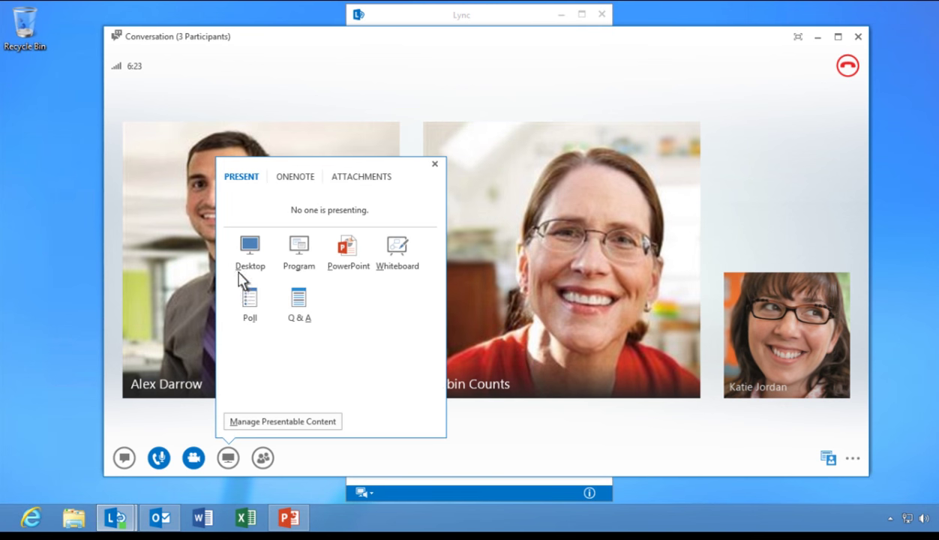
left_click(246, 248)
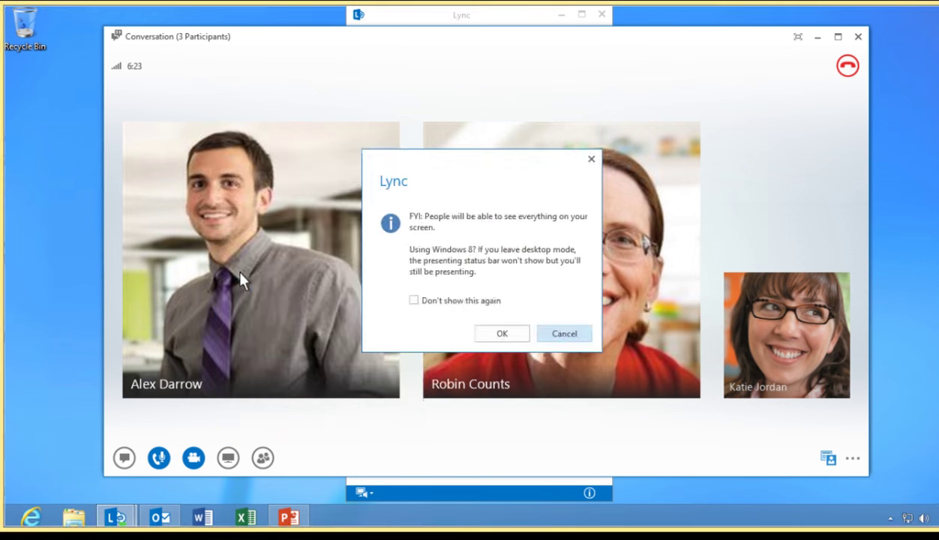
left_click(496, 336)
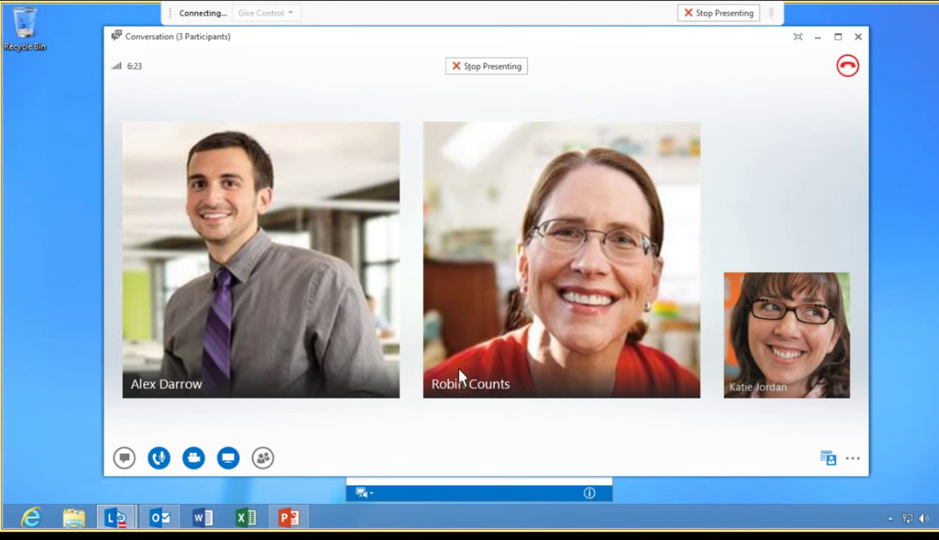
Step: Bring the Northwind PowerPoint presentation's title slide to the front of the shared desktop
left_click(308, 518)
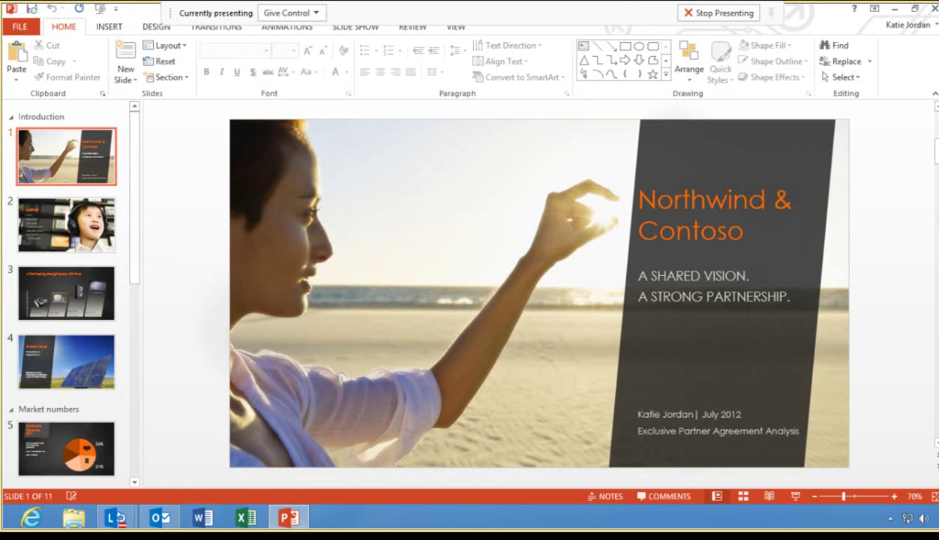